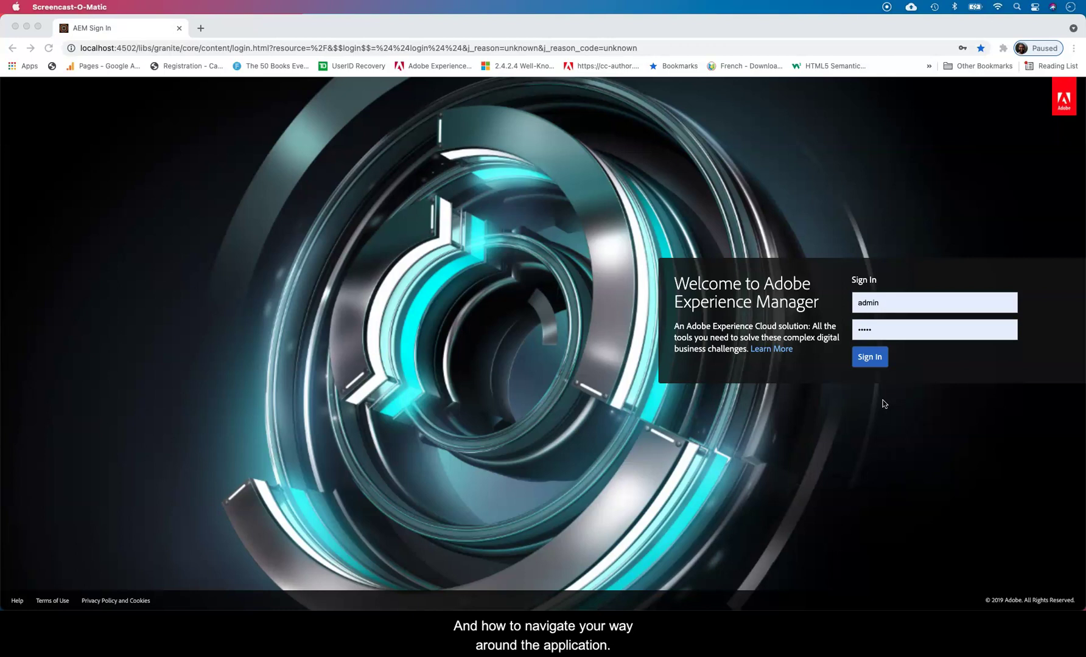
Sign in to the author instance at localhost:4502 with the entered username and password.
click(872, 361)
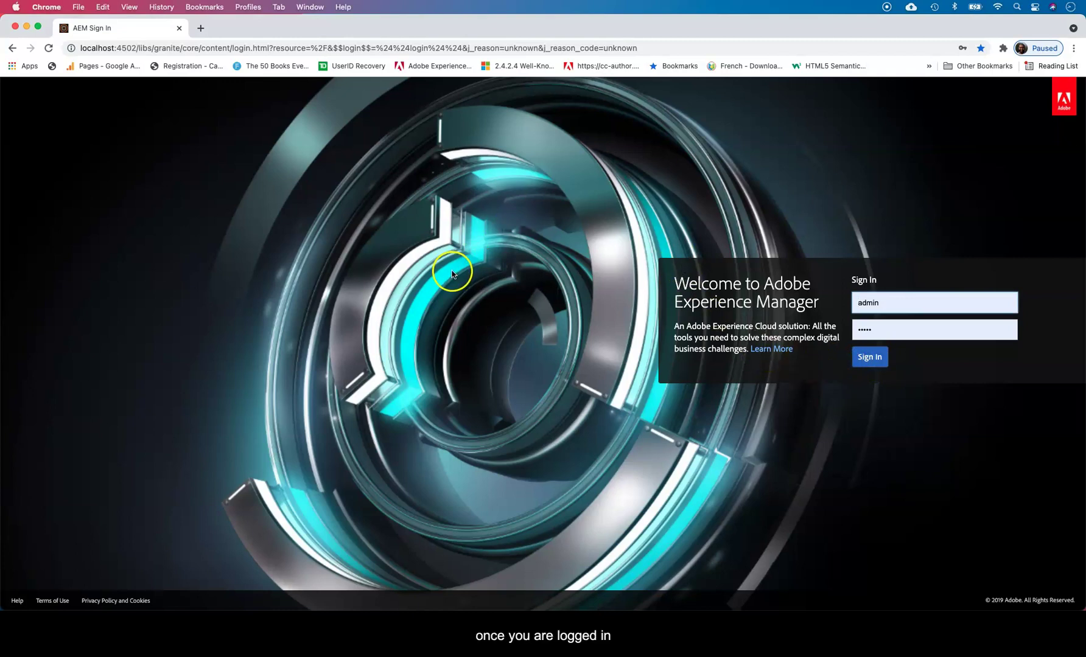
Complete the login so the Navigation console with Projects, Sites and Assets loads.
click(867, 357)
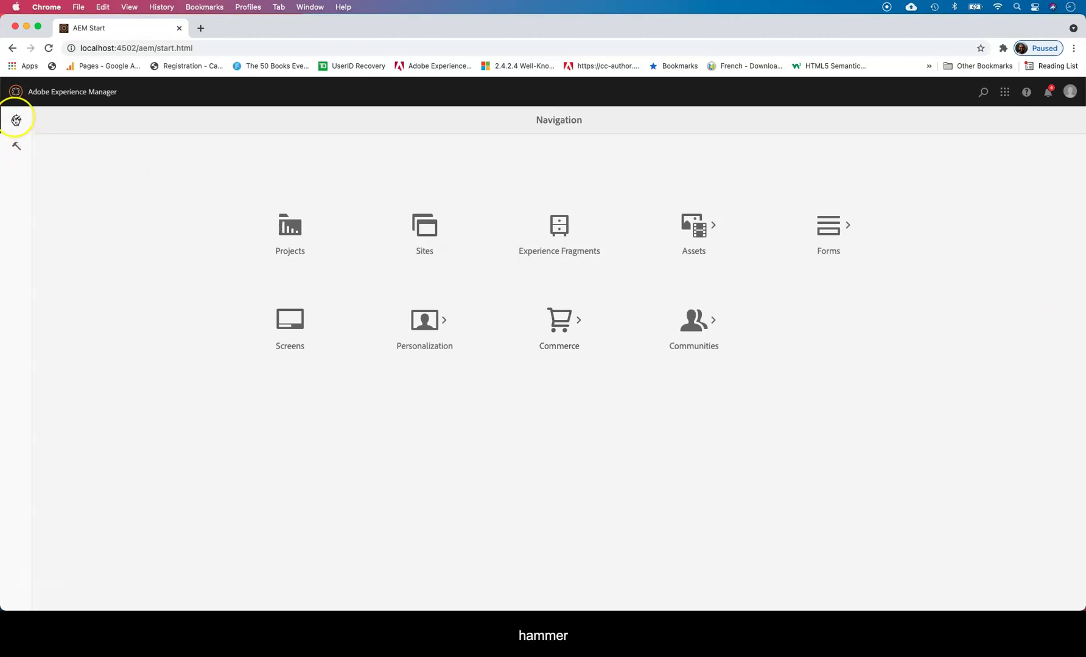
Switch back and forth between the Navigation and Tools areas, ending on the Tools page.
click(17, 147)
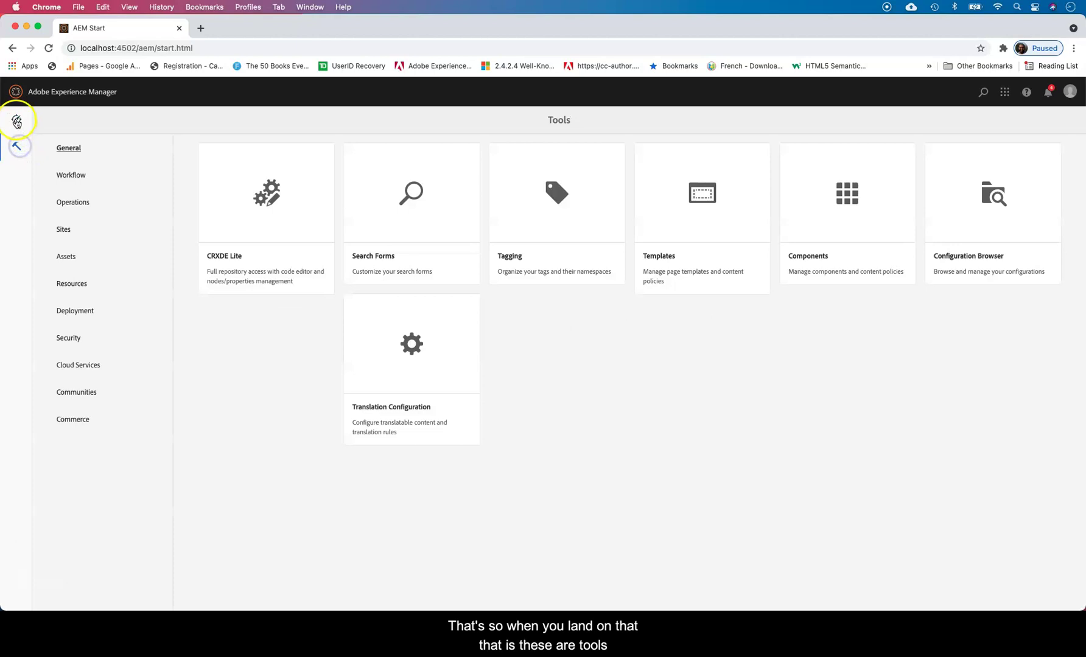
click(17, 122)
click(17, 147)
click(16, 117)
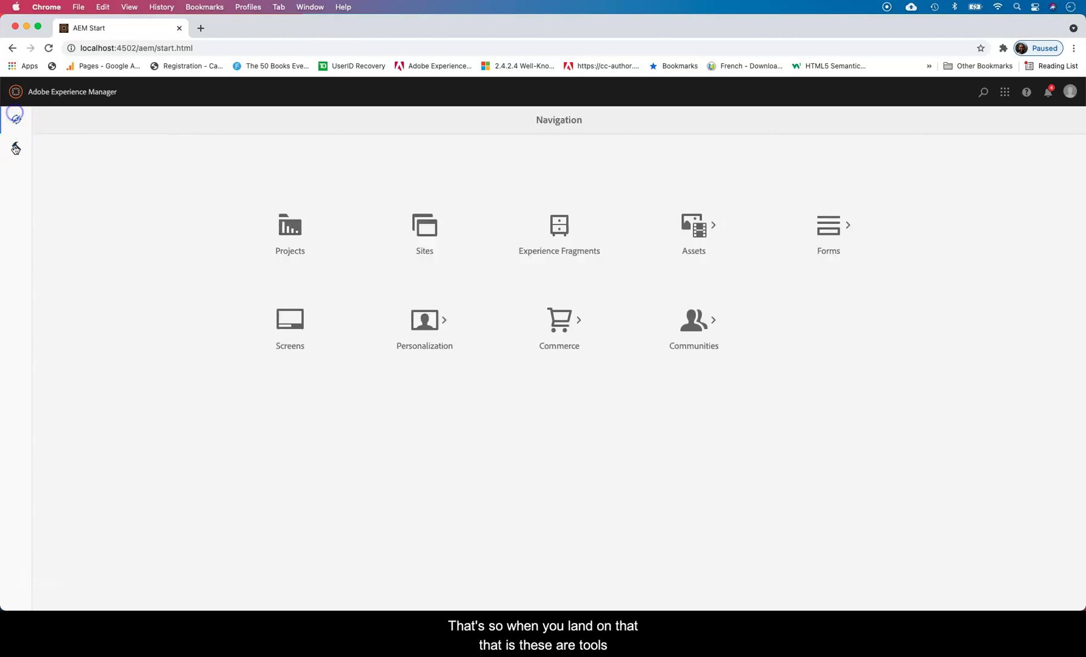
click(15, 148)
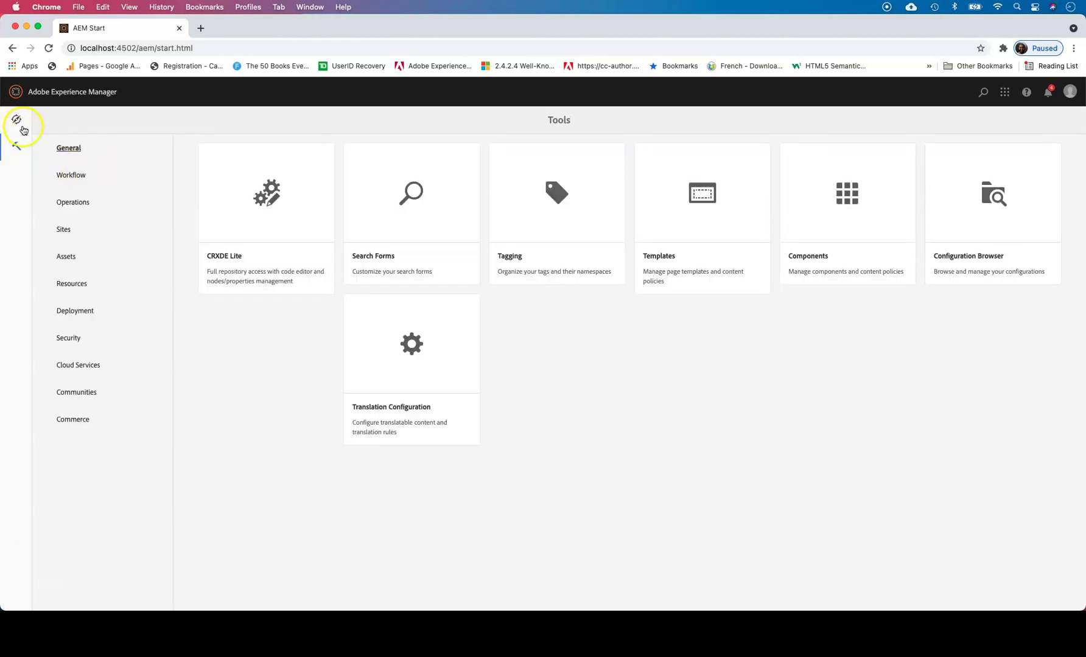
click(20, 126)
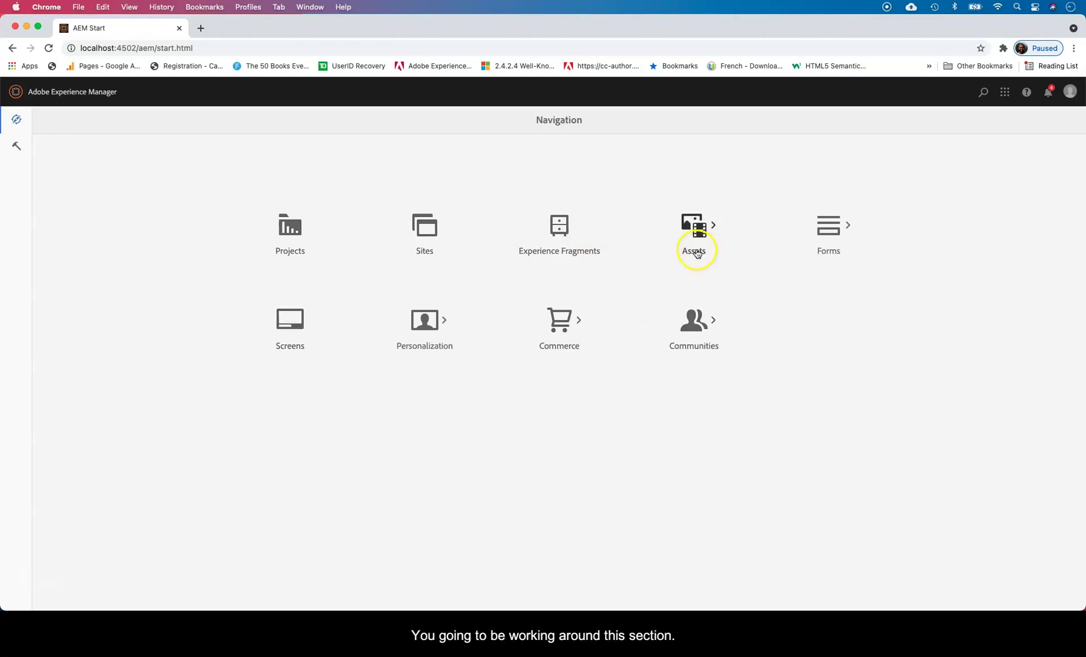
click(17, 147)
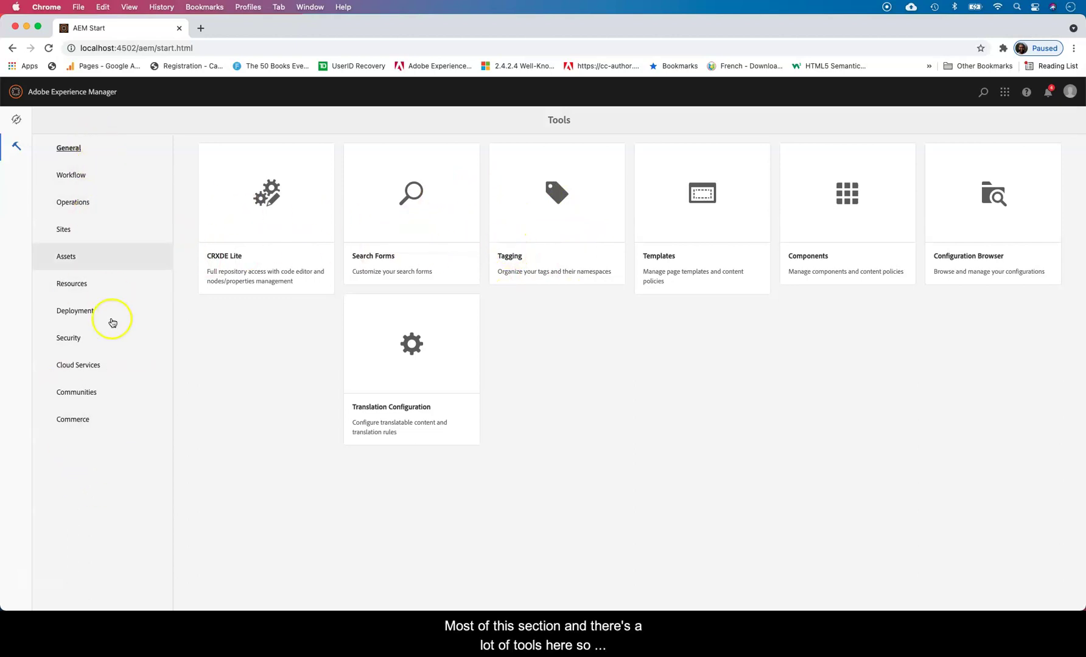
View the Operations, Sites, Assets, Resources, Deployment and Security tool categories.
click(79, 181)
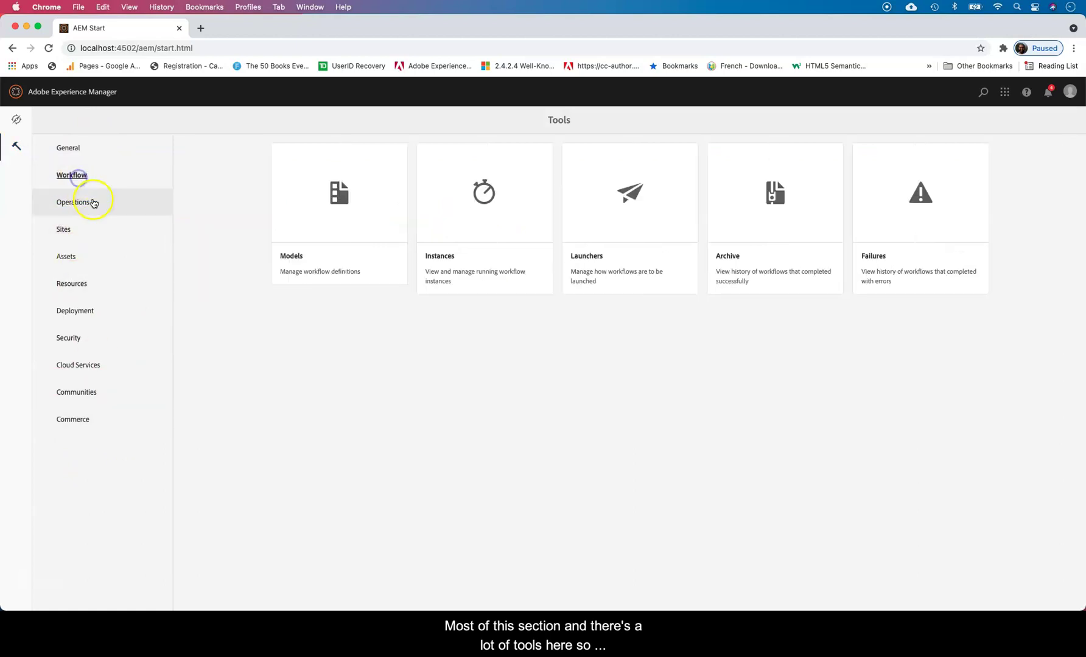
click(92, 201)
click(91, 238)
click(84, 260)
click(84, 285)
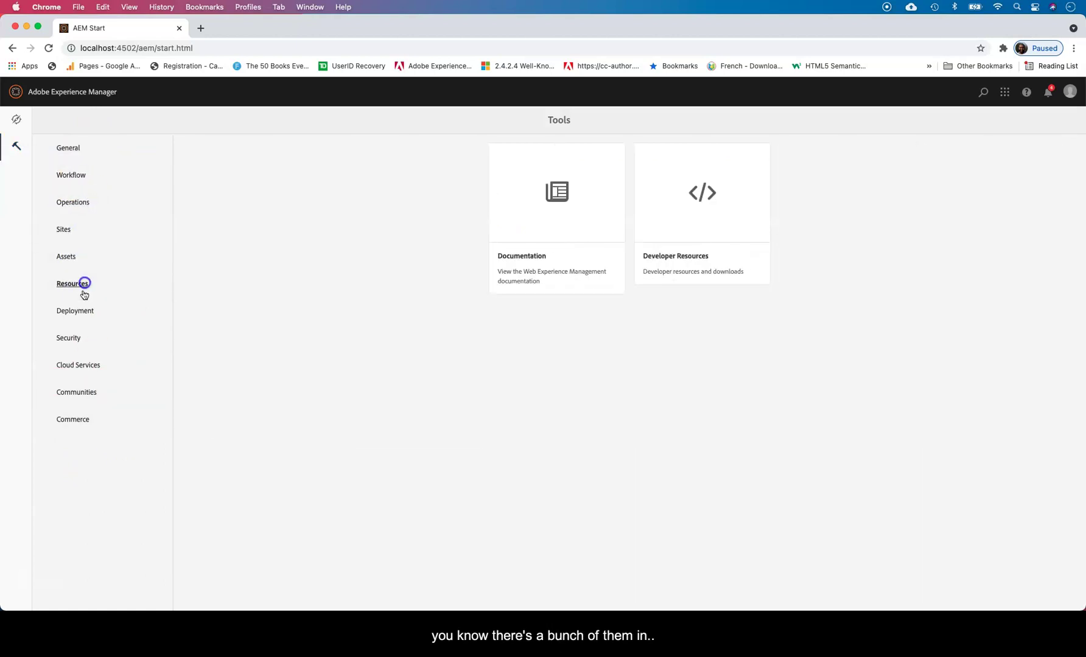
click(83, 313)
View the Cloud Services, Communities and Commerce tools, then General, and return to Navigation.
click(85, 341)
click(93, 365)
click(91, 396)
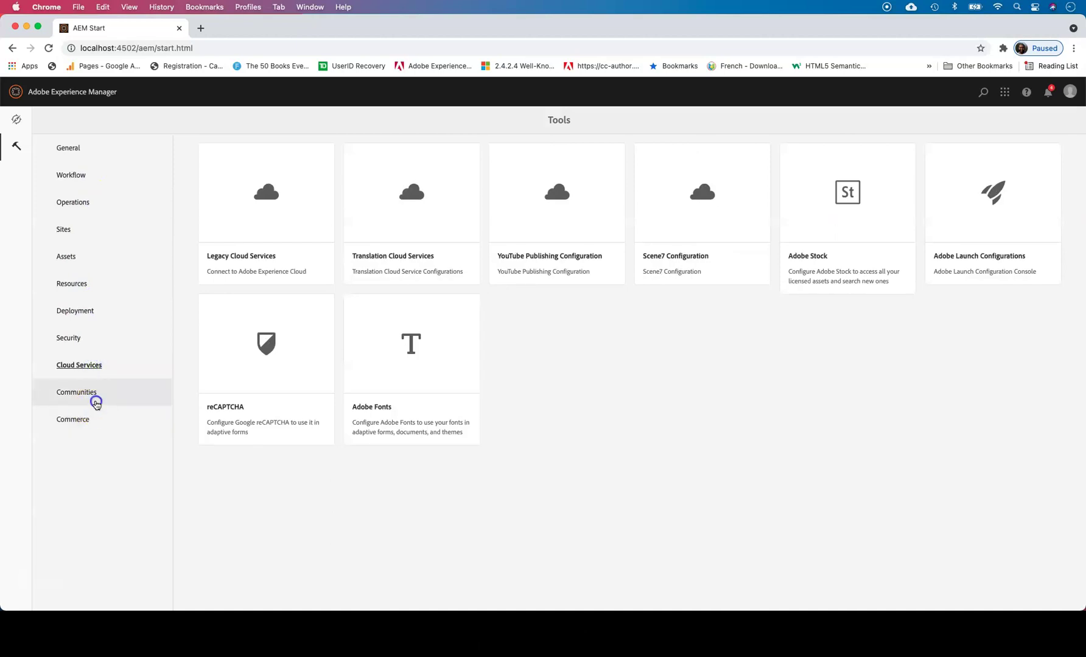
click(95, 421)
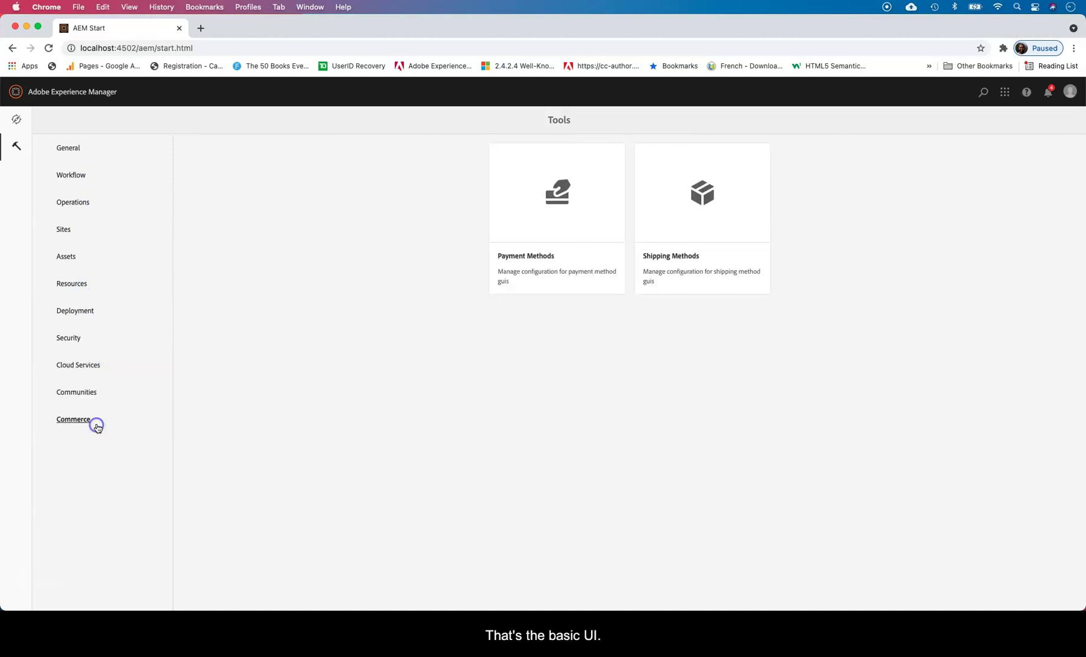
click(23, 145)
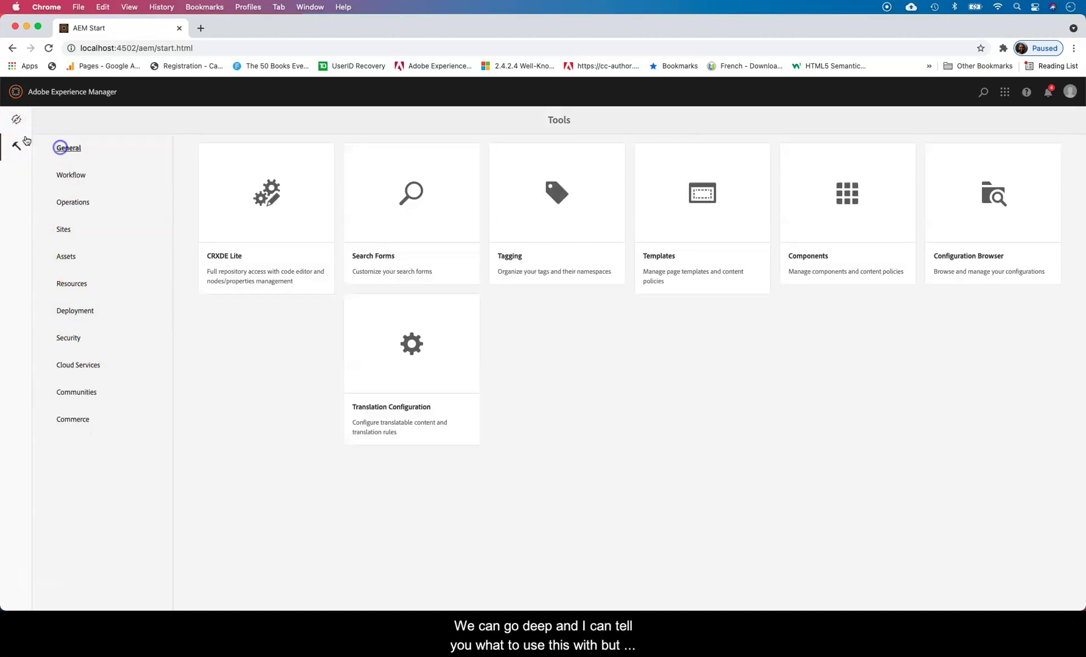
click(17, 119)
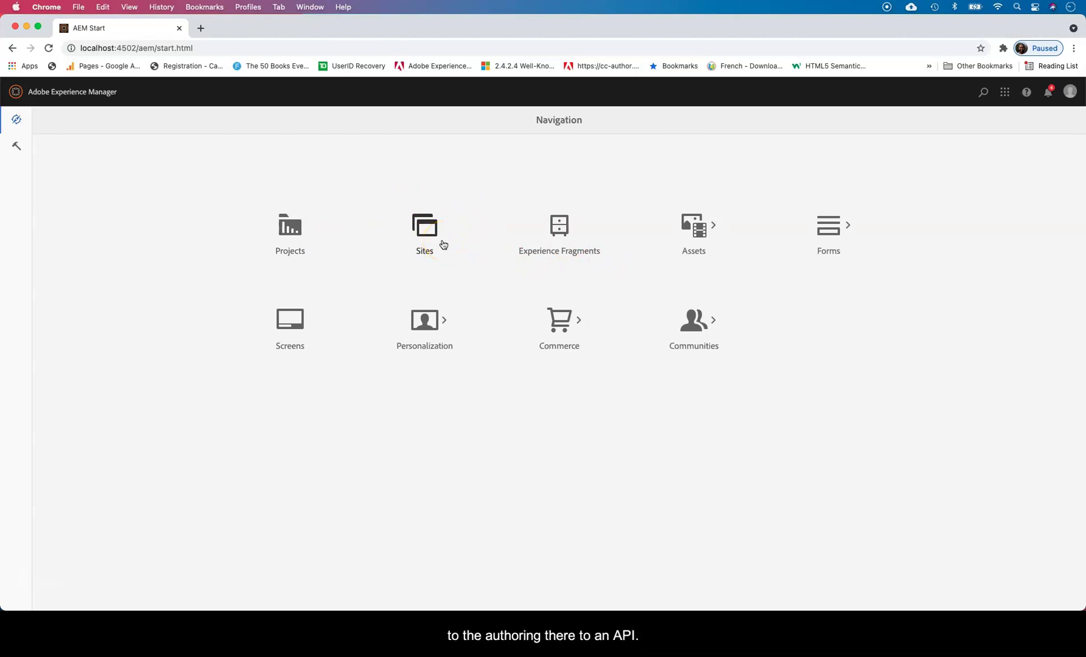
click(17, 148)
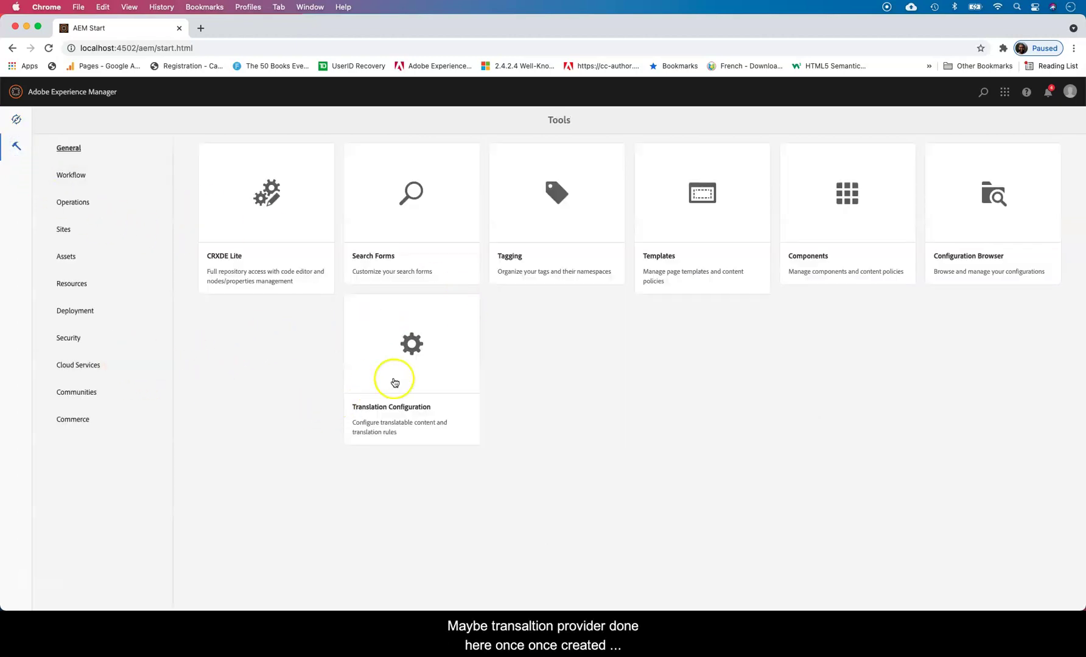
click(16, 119)
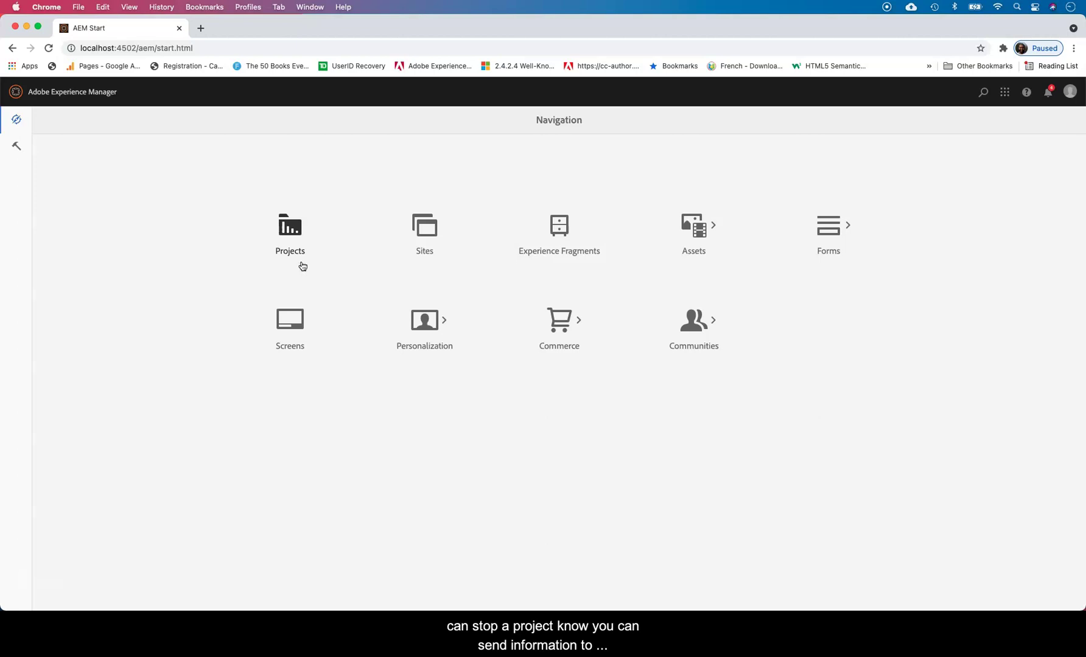
Browse the Campaigns, Core Components, Screens and Community Sites folders, then open We.Retail.
click(327, 276)
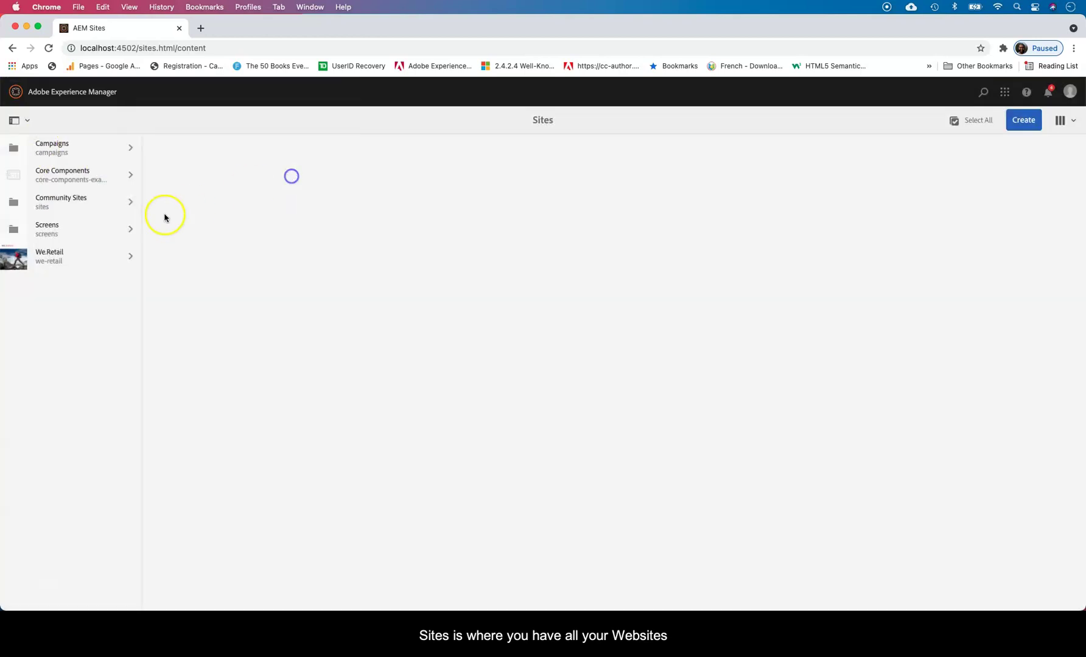
click(118, 256)
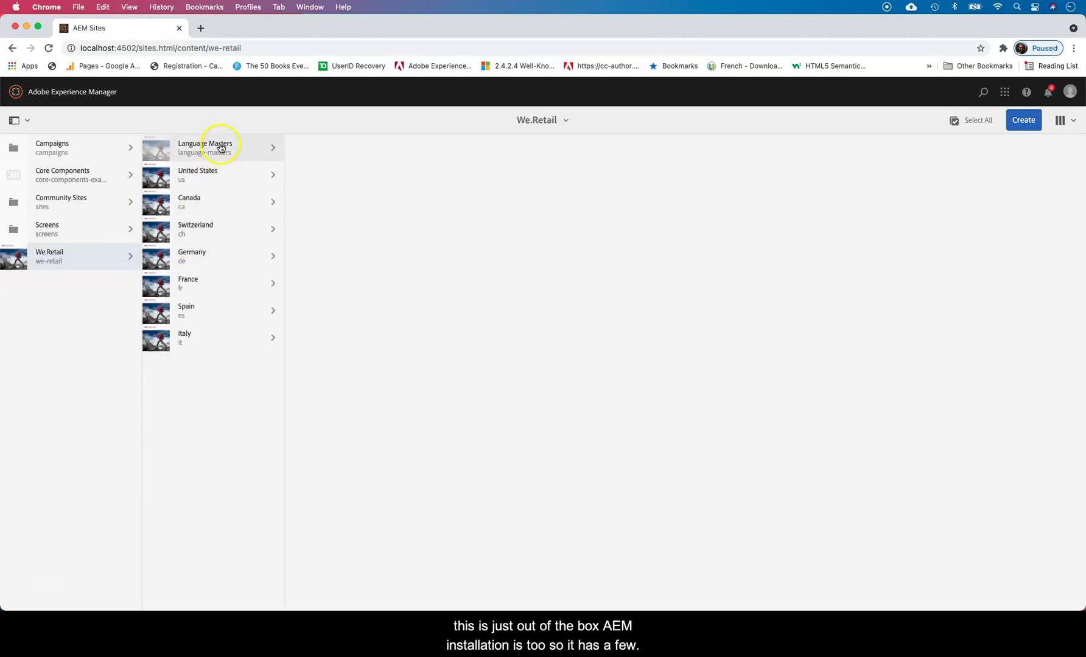
click(124, 148)
click(123, 172)
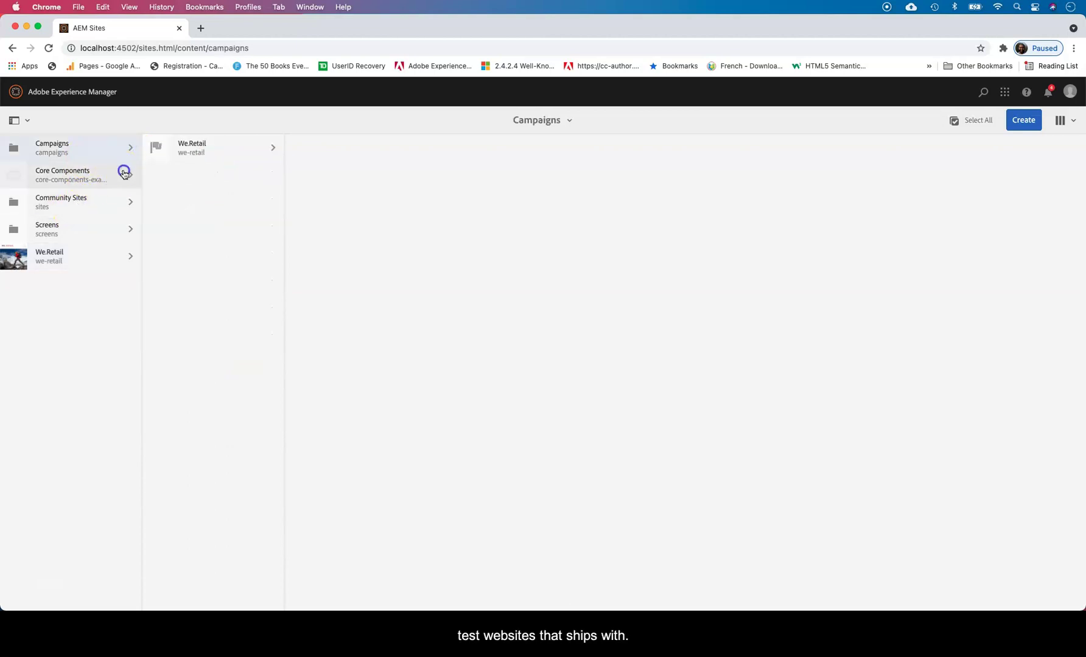
click(120, 228)
click(128, 202)
click(124, 257)
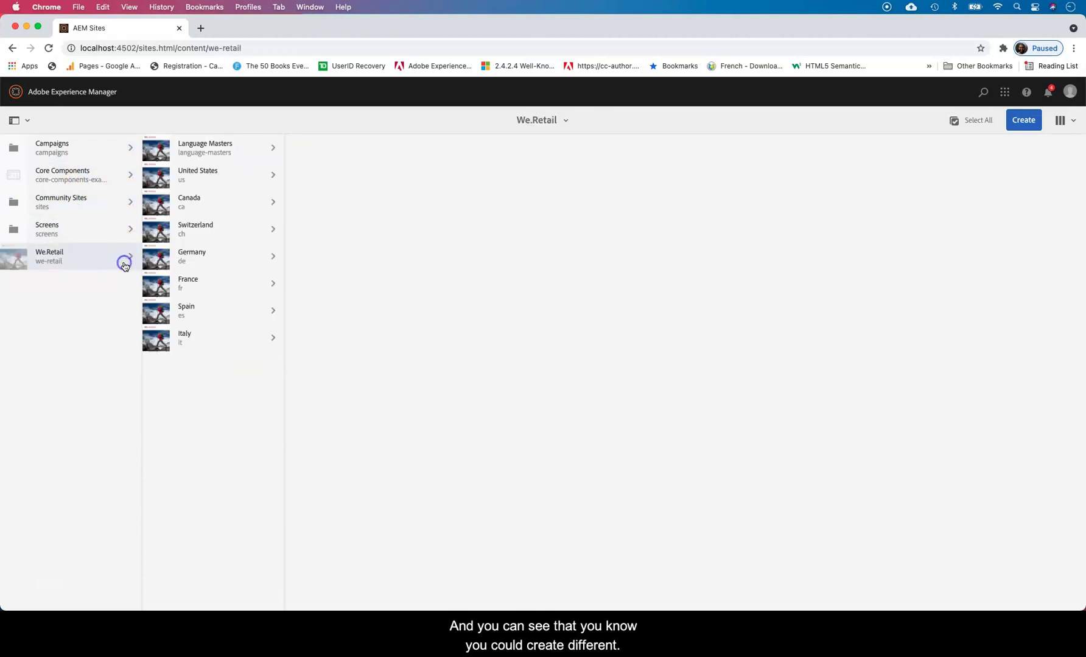
Open Language Masters to see its language sites, then go back to We.Retail's country list.
click(266, 150)
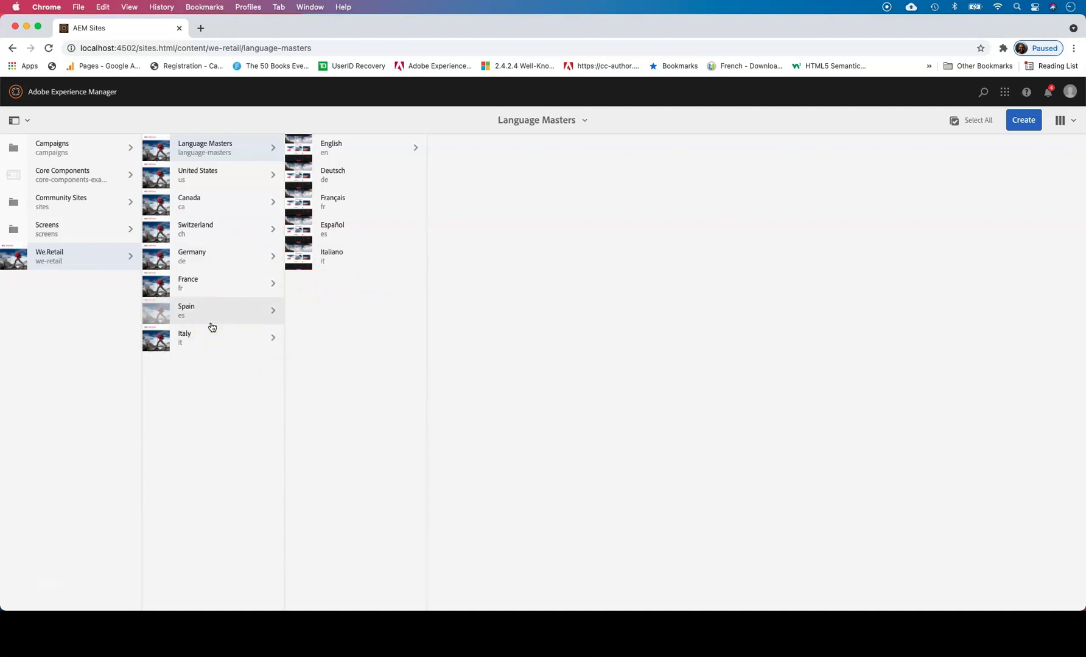
click(327, 287)
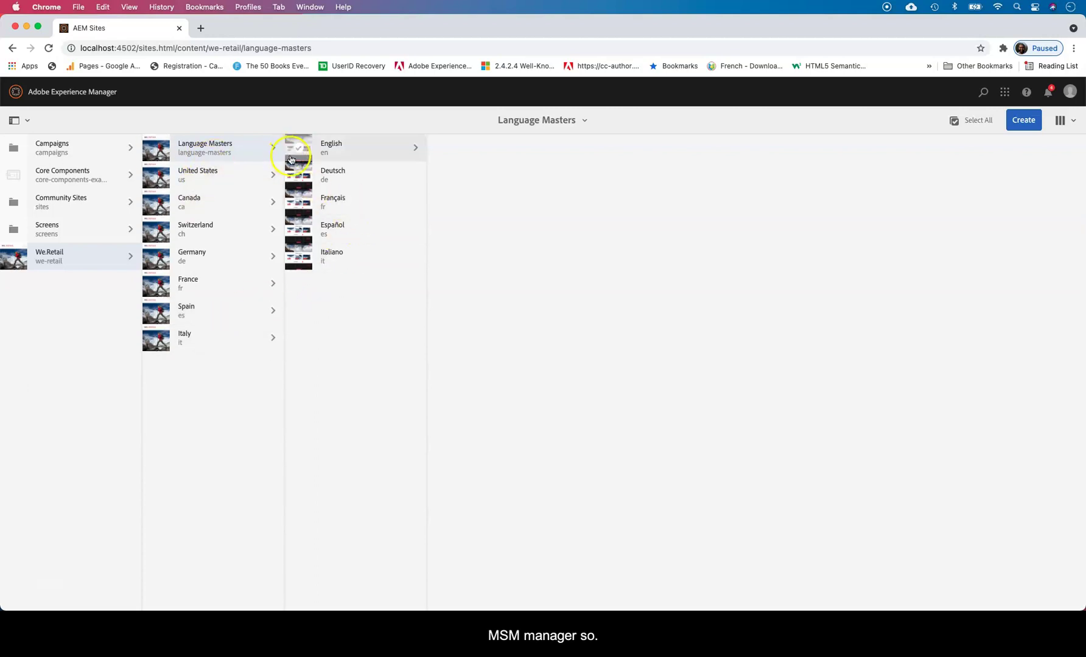
drag(60, 123, 560, 526)
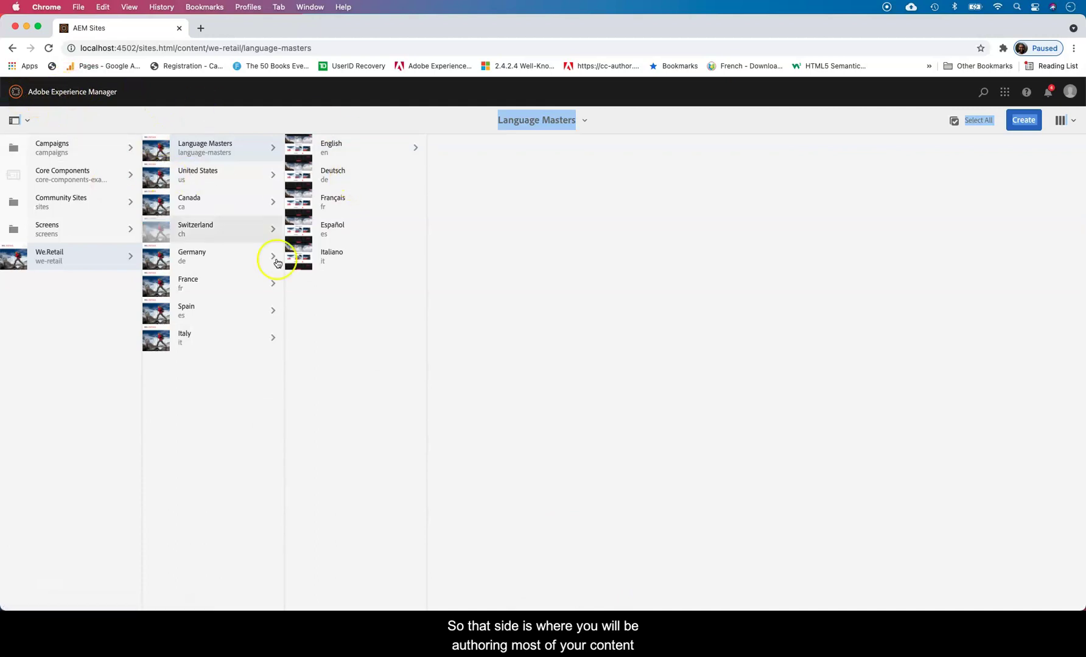
click(12, 47)
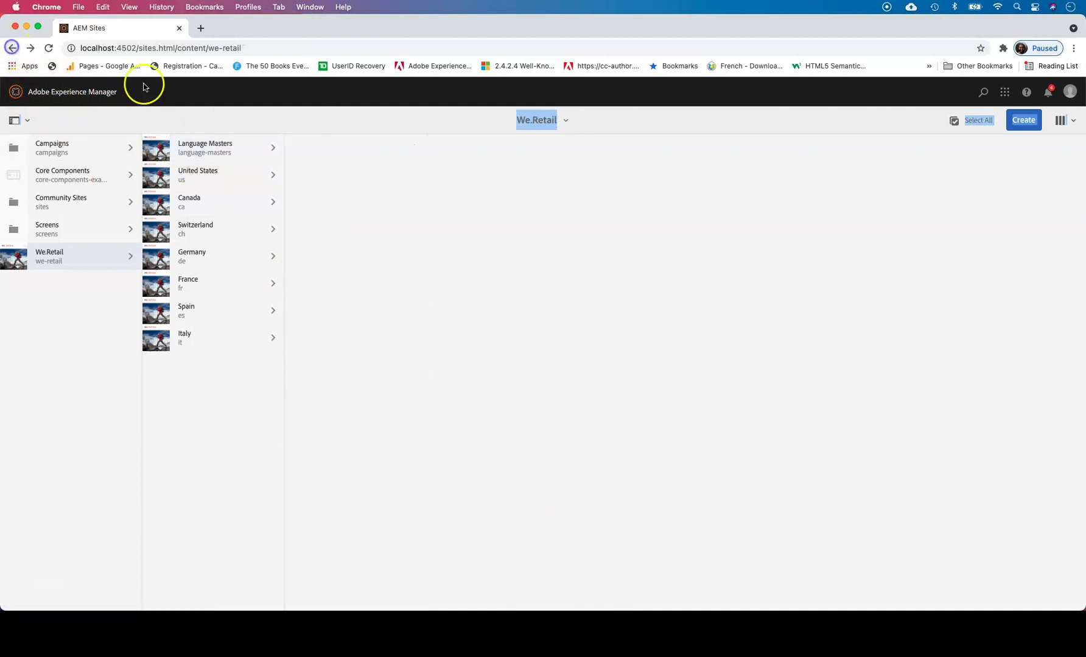
Open the Navigation overlay from the Adobe Experience Manager header title.
click(36, 91)
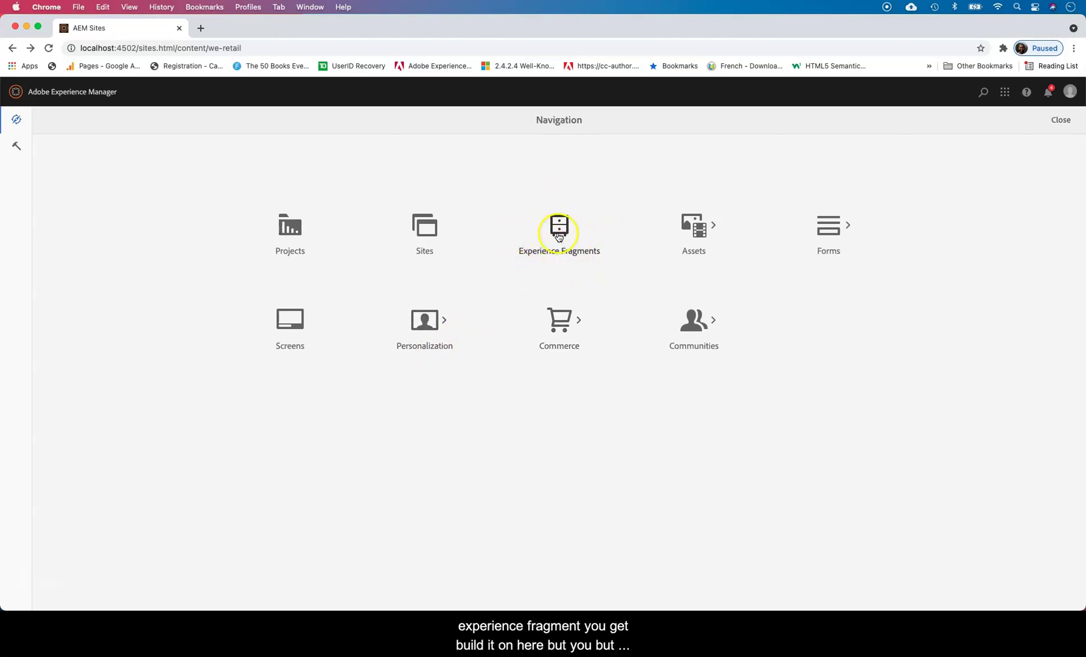
Open Sites, dismiss the Product Navigation tour twice, and return to We.Retail's country list.
click(426, 228)
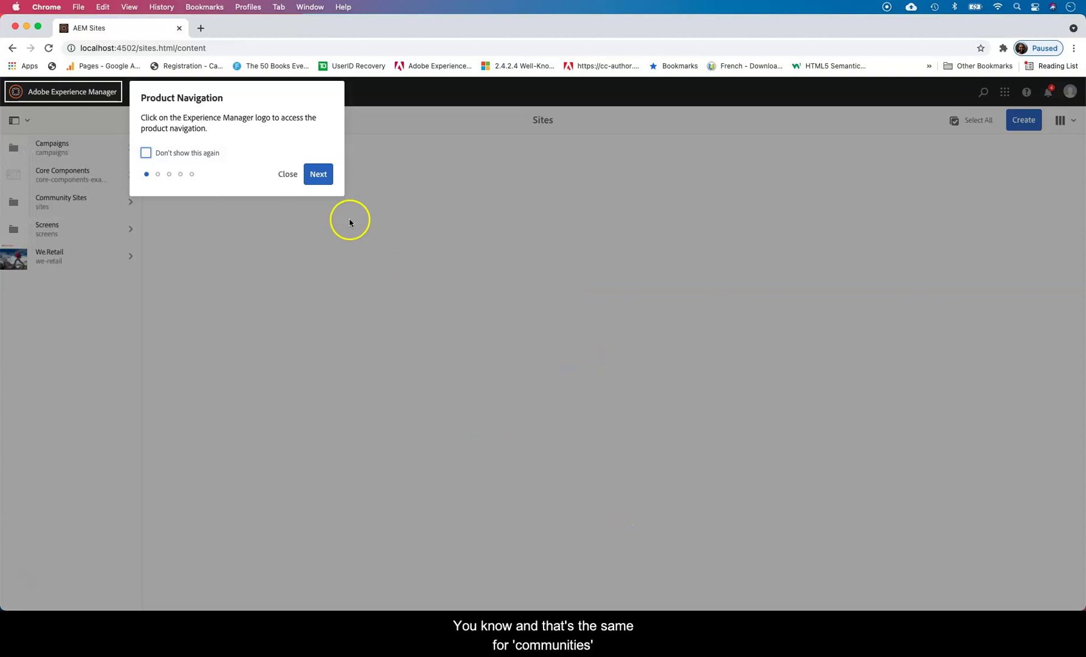
click(287, 175)
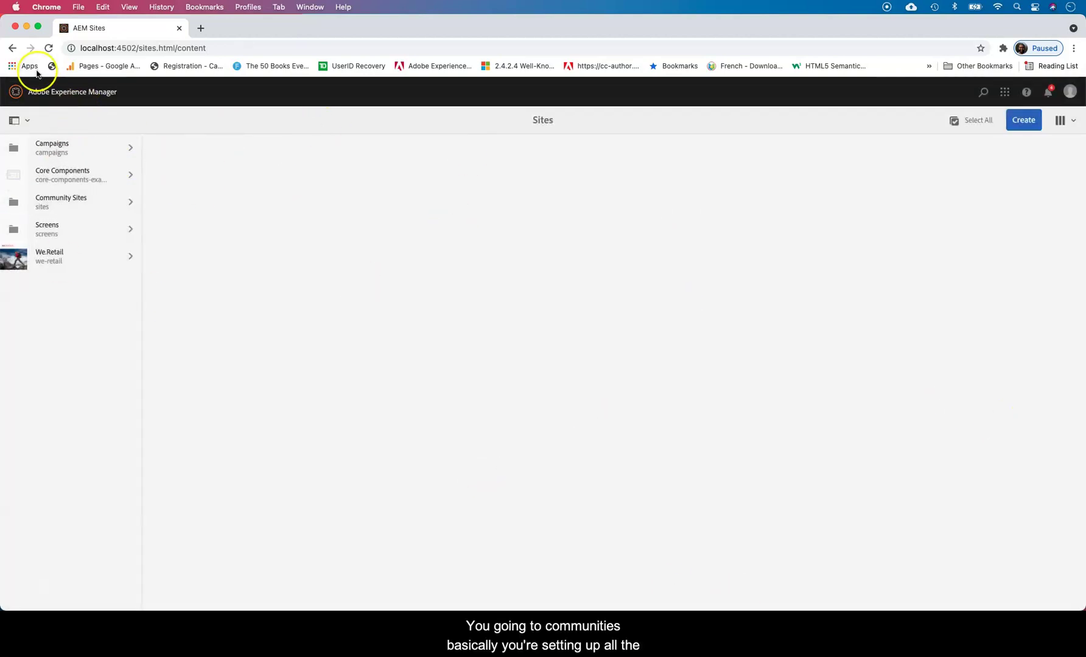
click(9, 48)
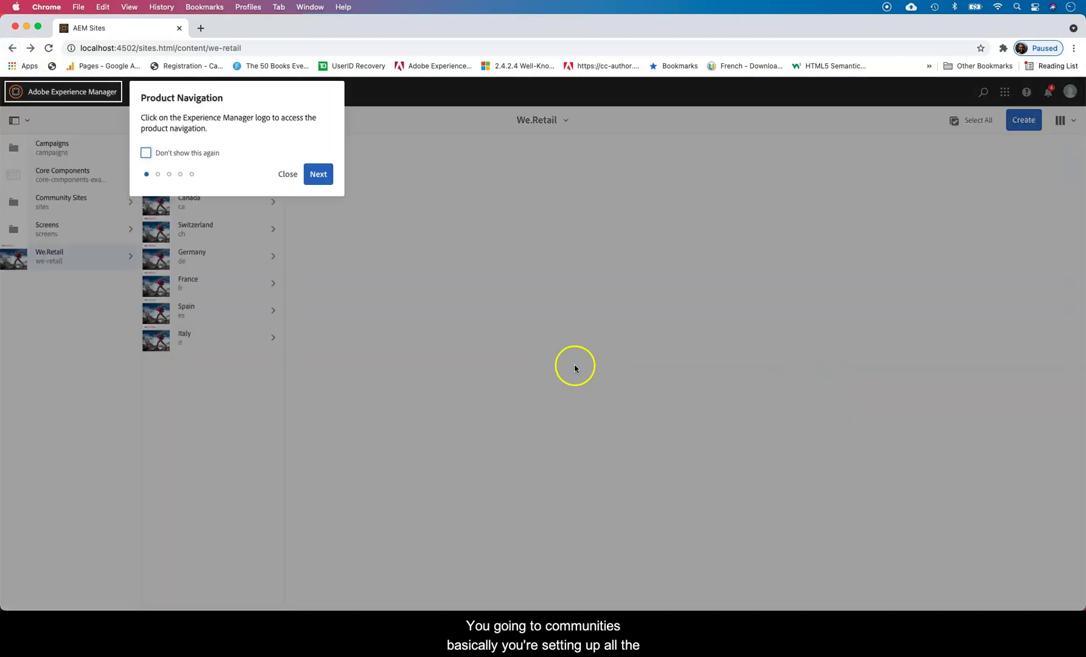
click(291, 177)
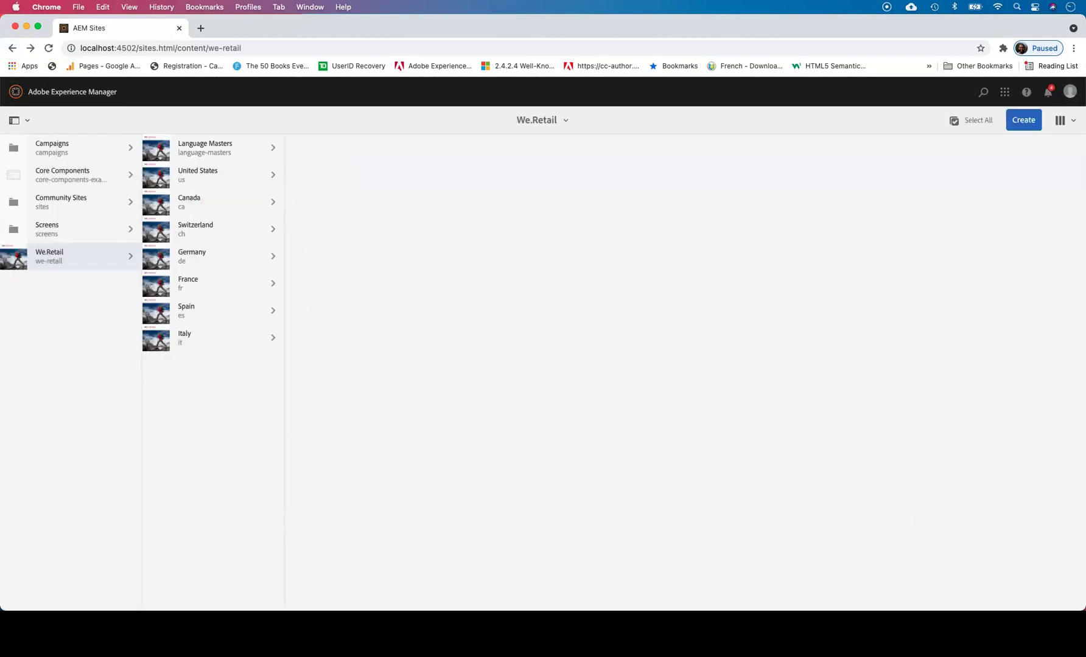
click(85, 92)
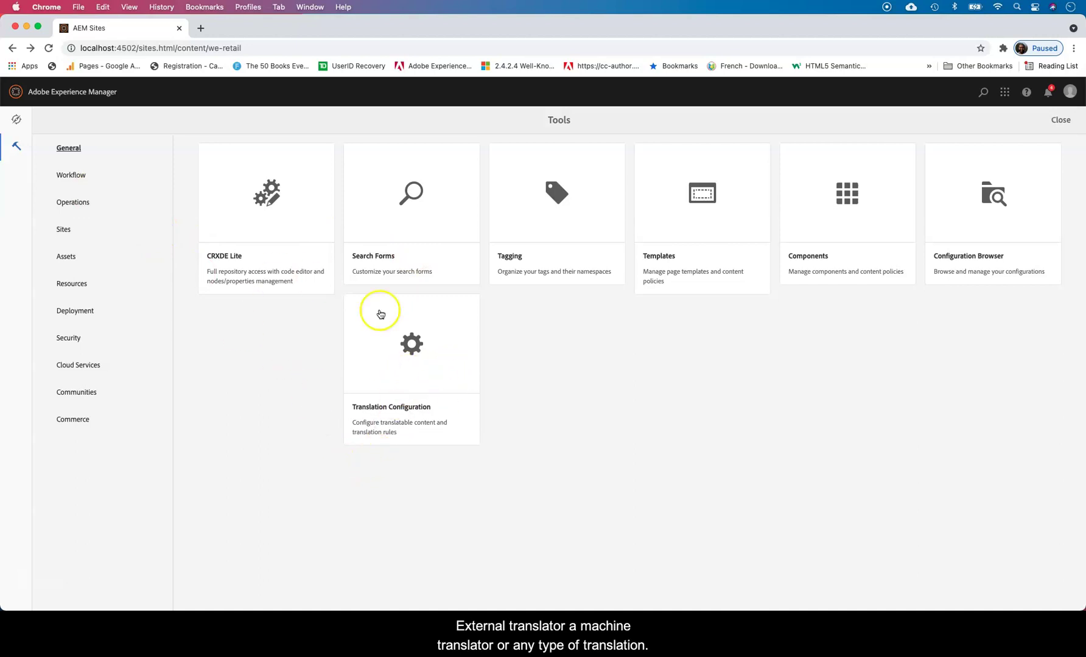
Step through the Workflow, Operations, Sites, Assets, Resources, Deployment and Security tools, ending on General.
click(78, 178)
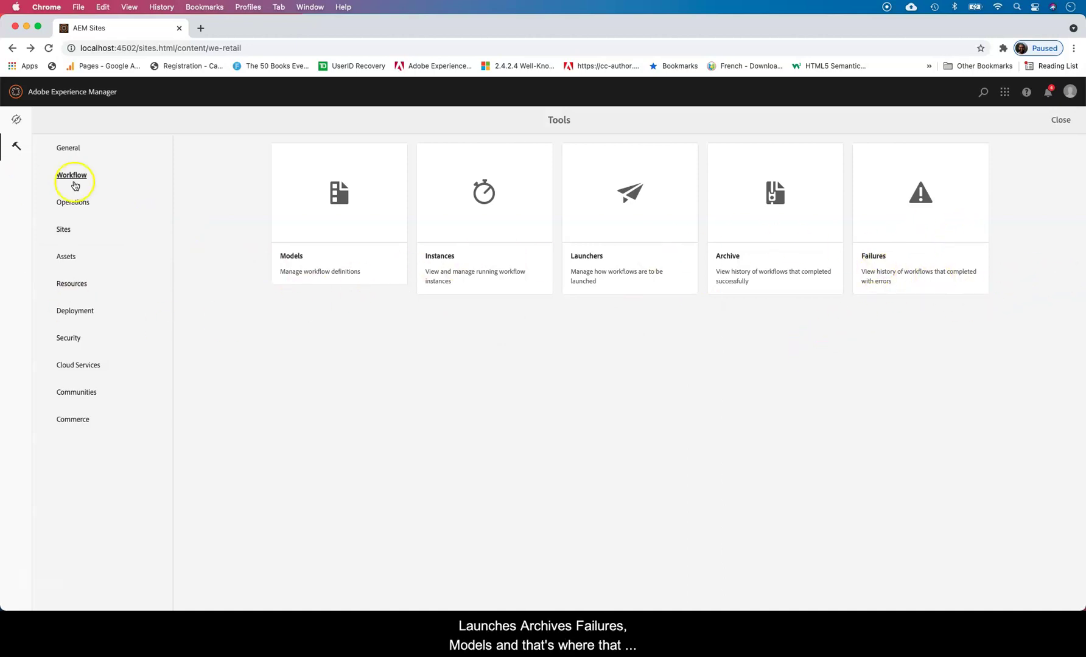
click(86, 207)
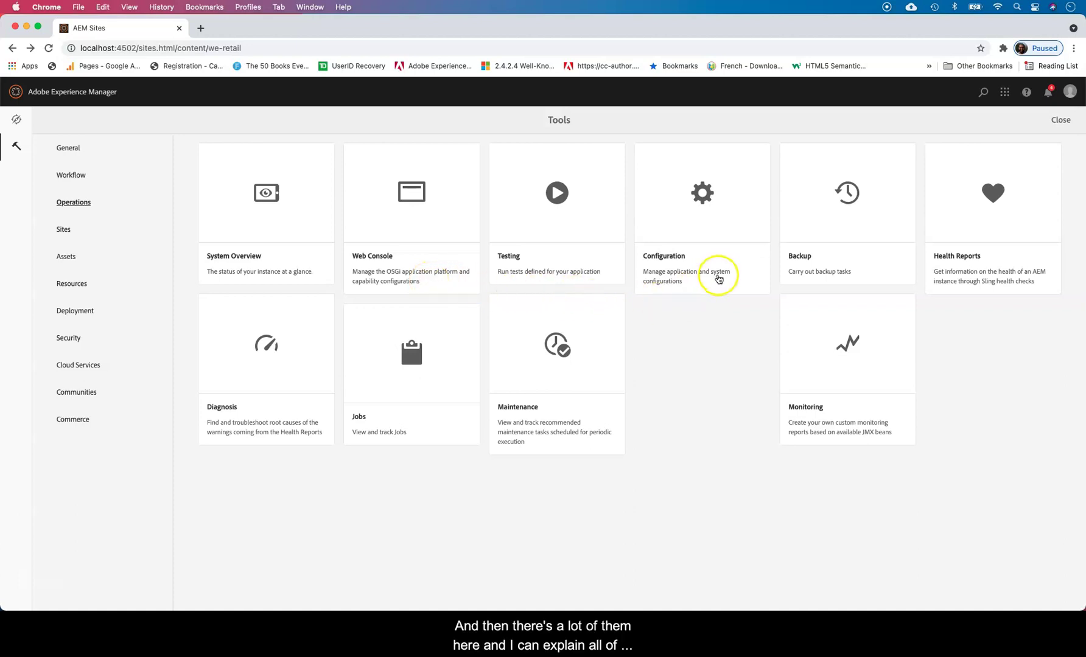
click(65, 229)
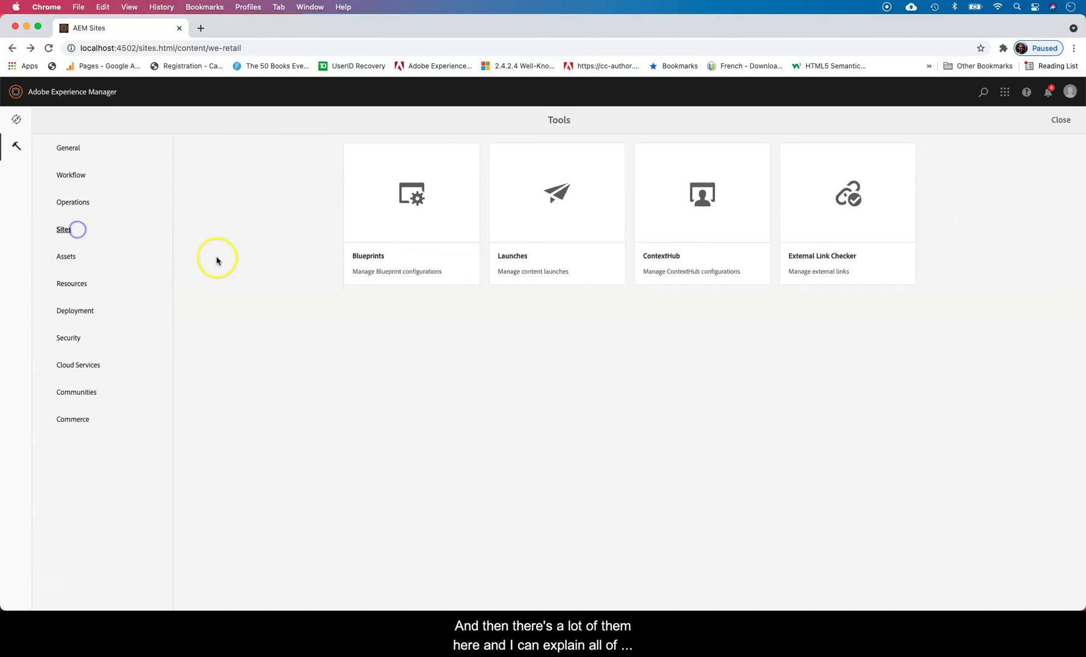
click(108, 258)
click(115, 291)
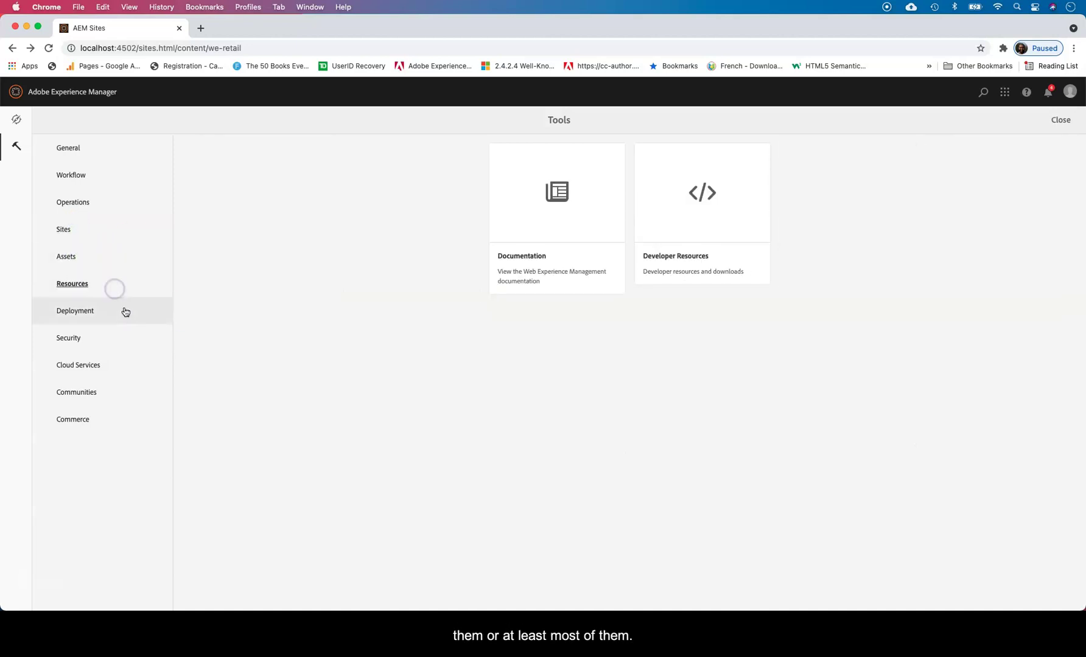
click(125, 311)
click(136, 344)
click(71, 144)
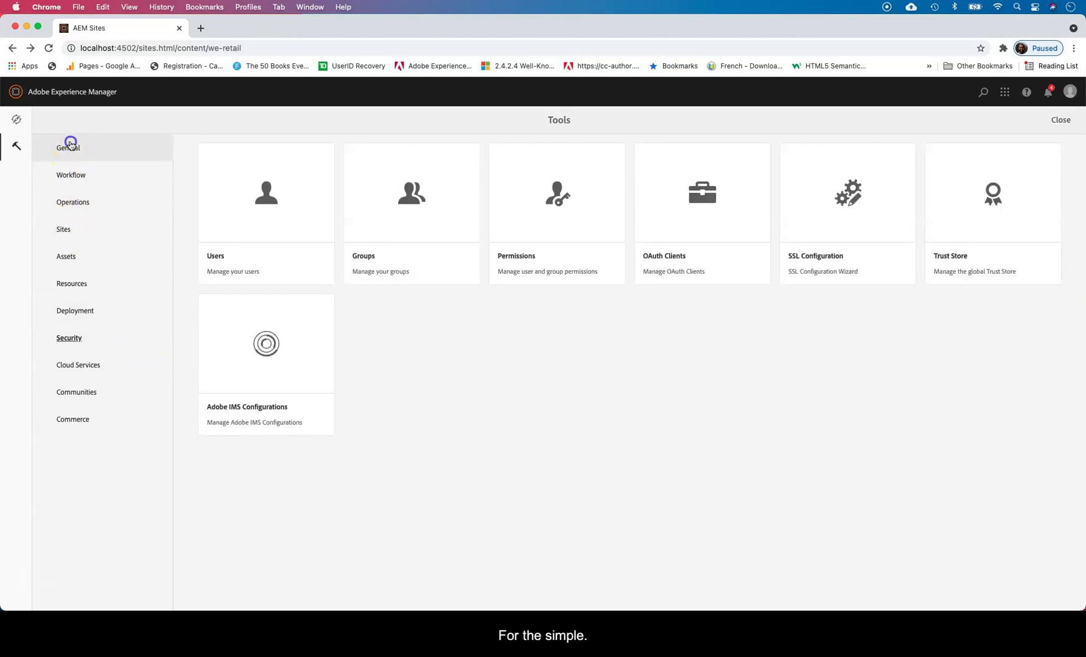
Switch from Tools back to the Navigation console listing Projects, Sites and Assets.
click(17, 119)
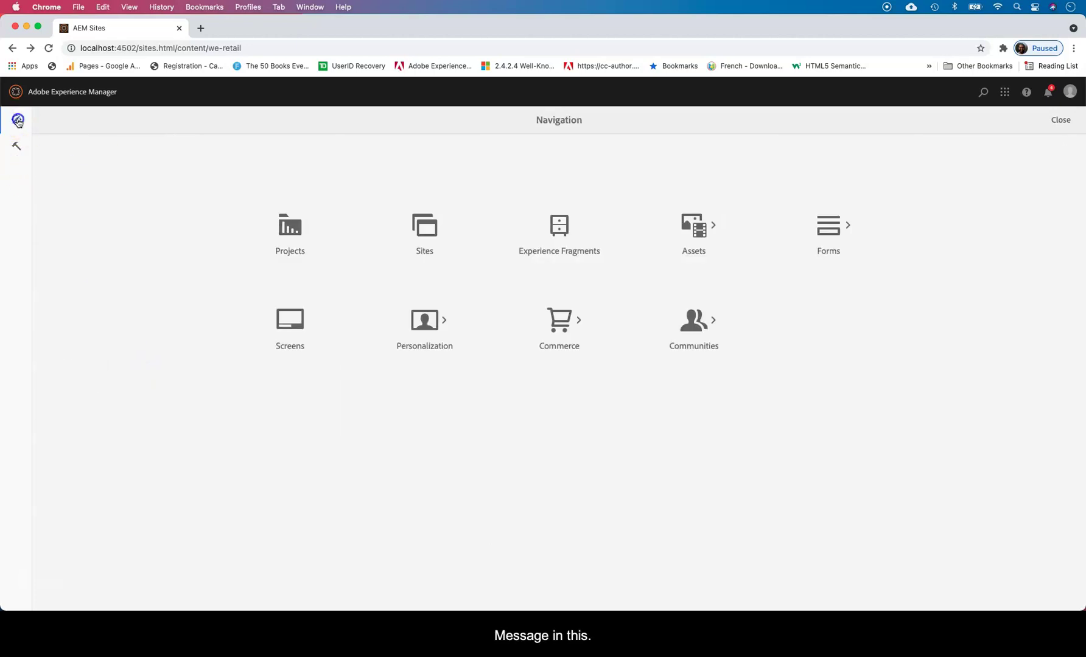